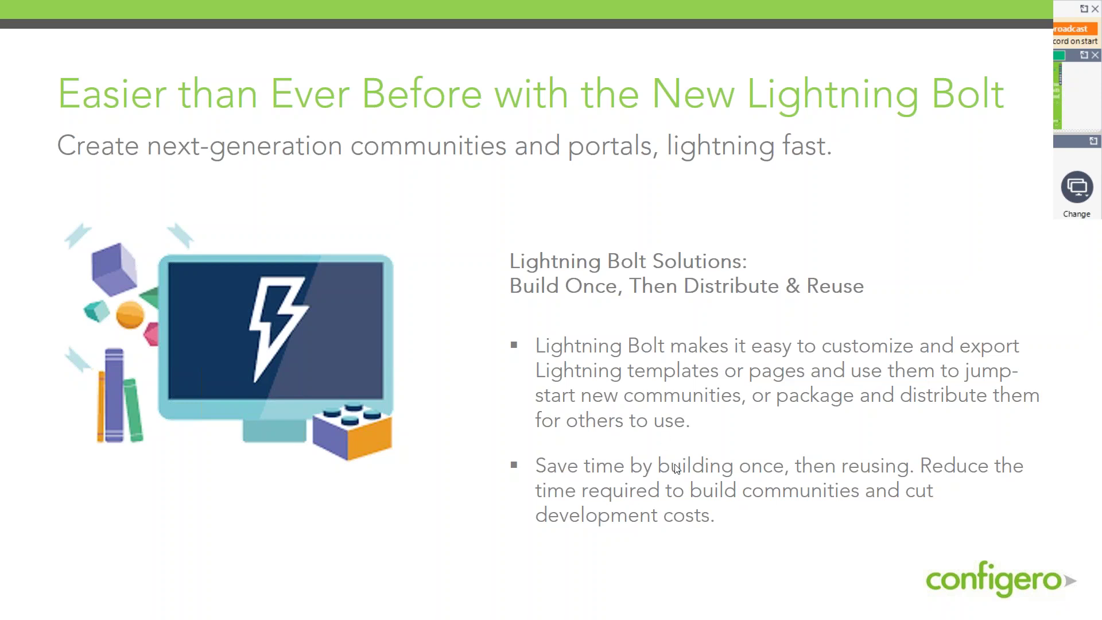
Exit the PowerPoint slideshow and return to the Community Builder editor in Chrome.
key("Escape")
mouse_move(725, 610)
left_click(728, 548)
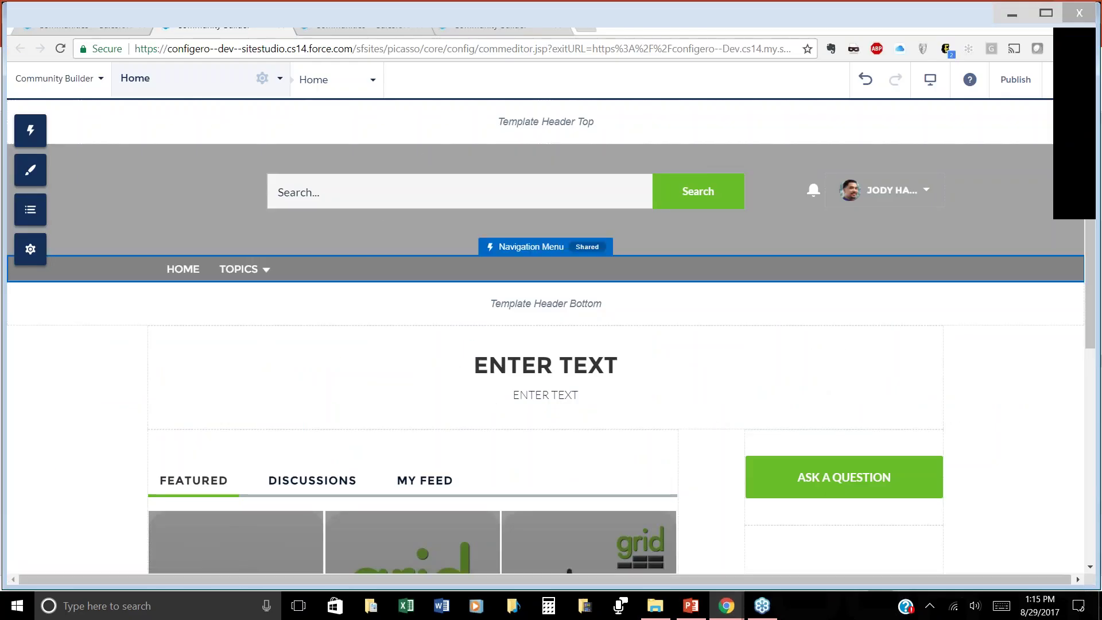
Go to the Salesforce home page and enter Setup from the user menu.
left_click(102, 26)
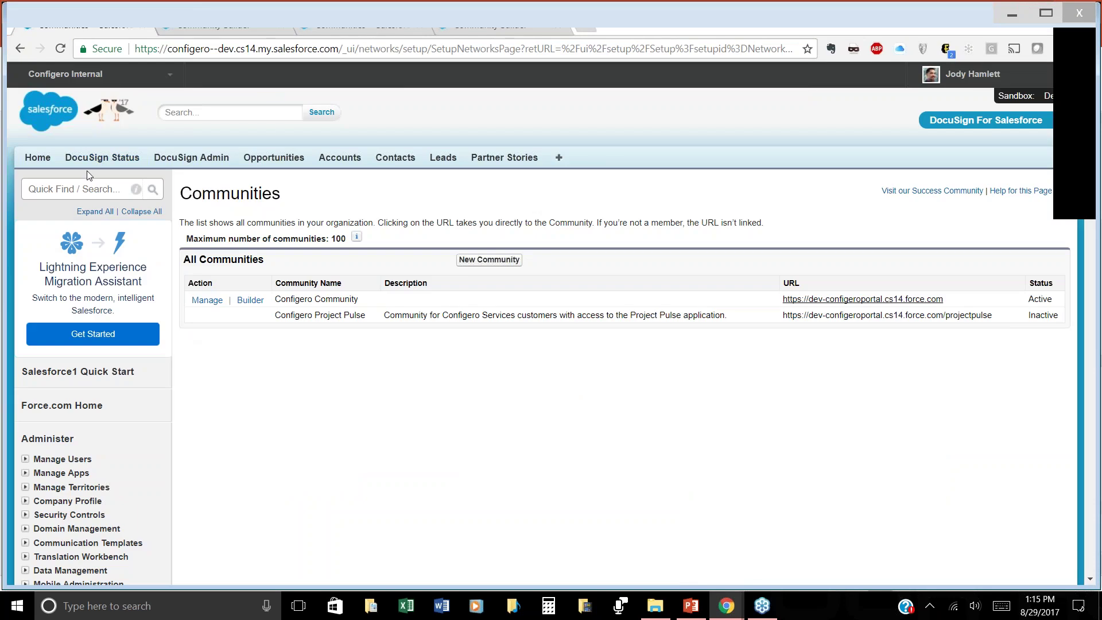
left_click(37, 163)
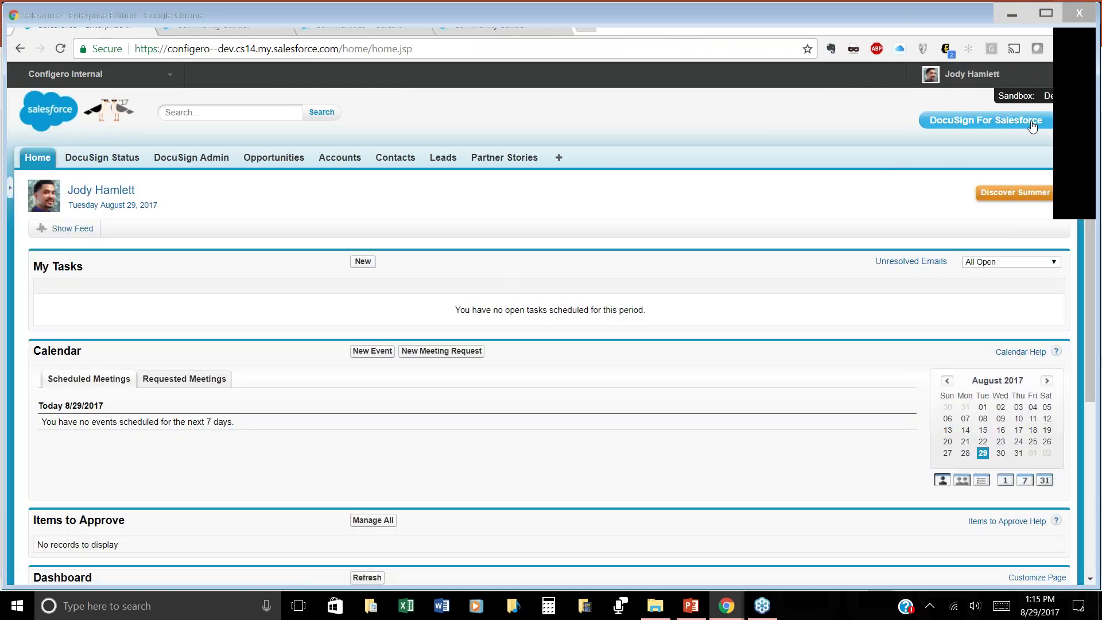
left_click(972, 75)
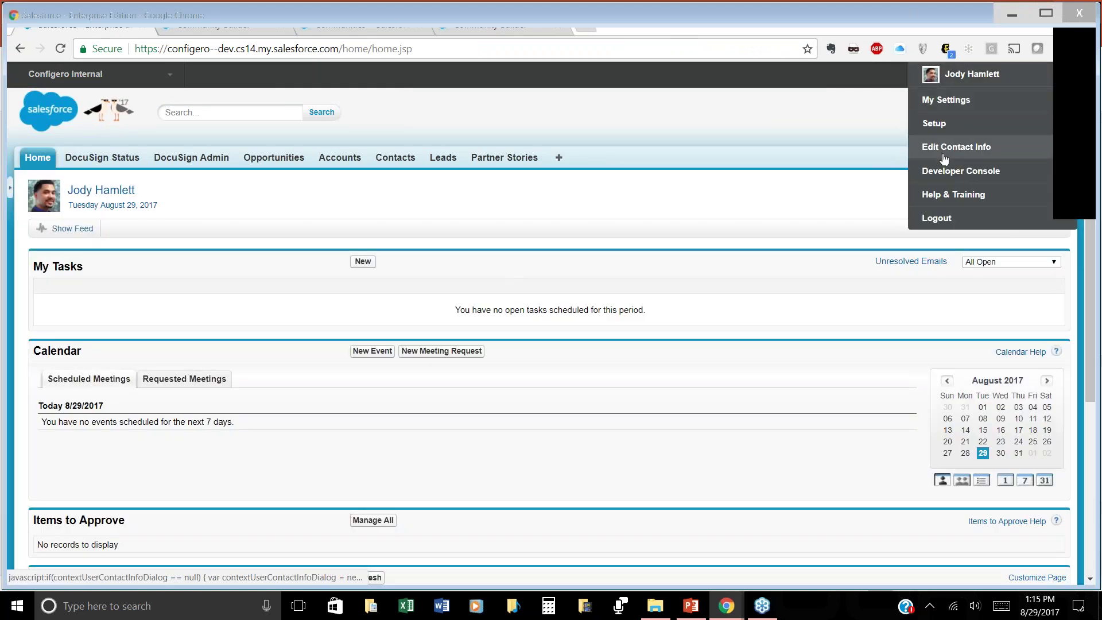
left_click(933, 122)
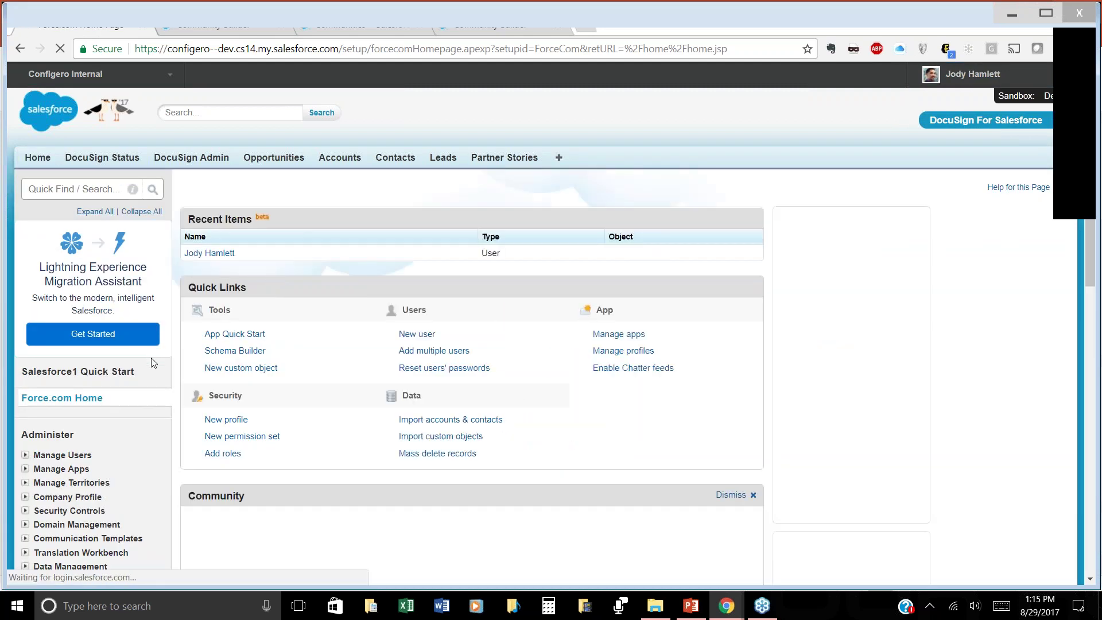
Expand Customize > Communities, list All Communities and open Configero Community in the builder.
scroll(151, 357, "down", 3)
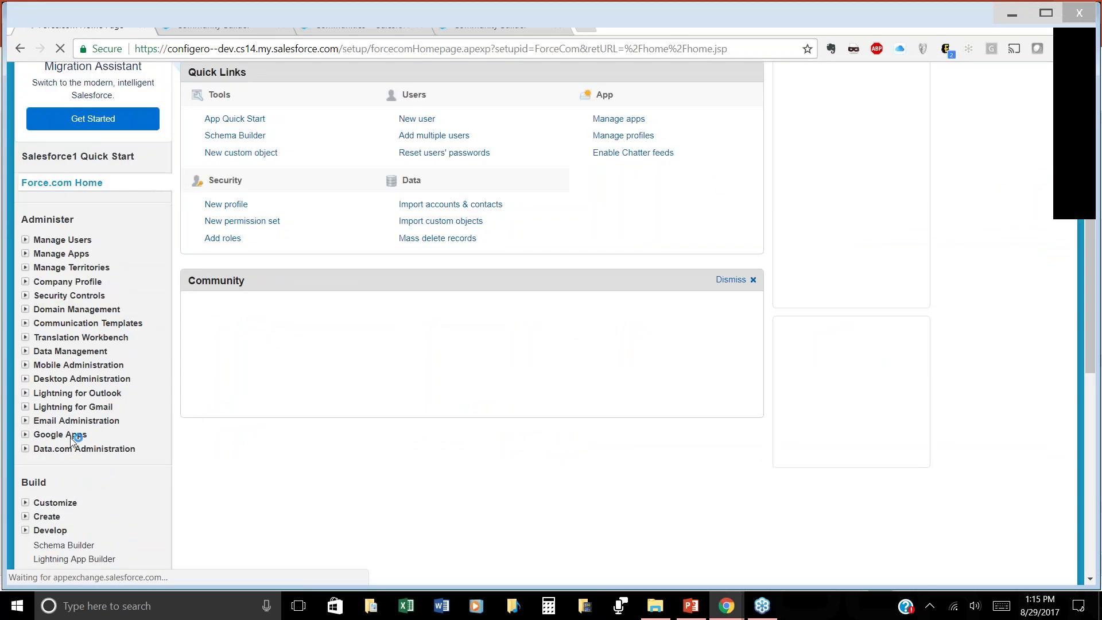
scroll(73, 441, "down", 2)
left_click(25, 359)
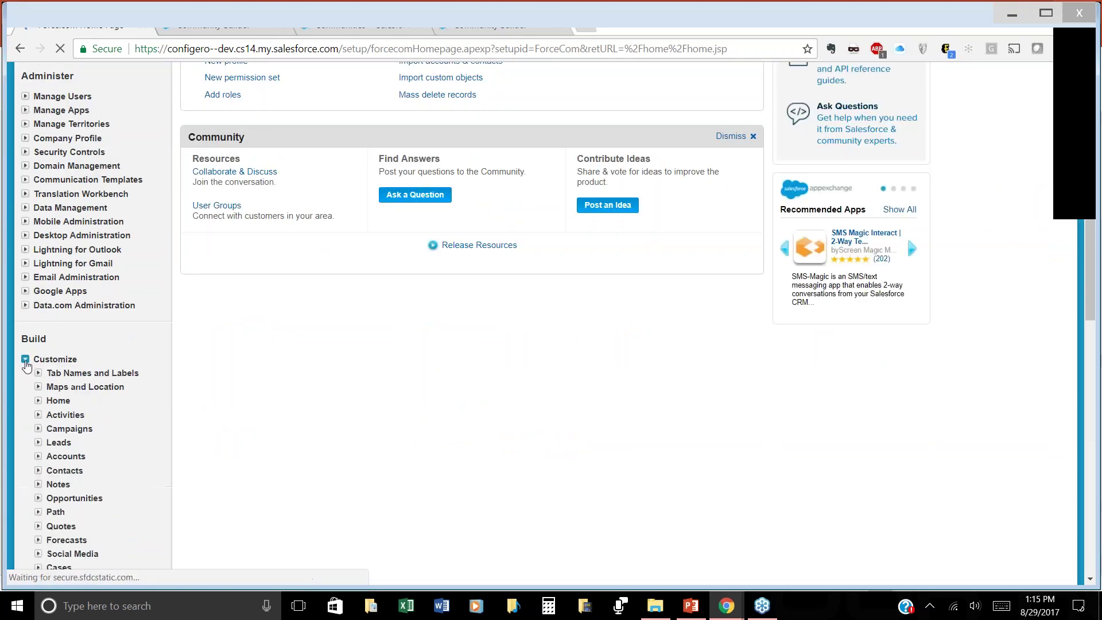
scroll(57, 425, "down", 10)
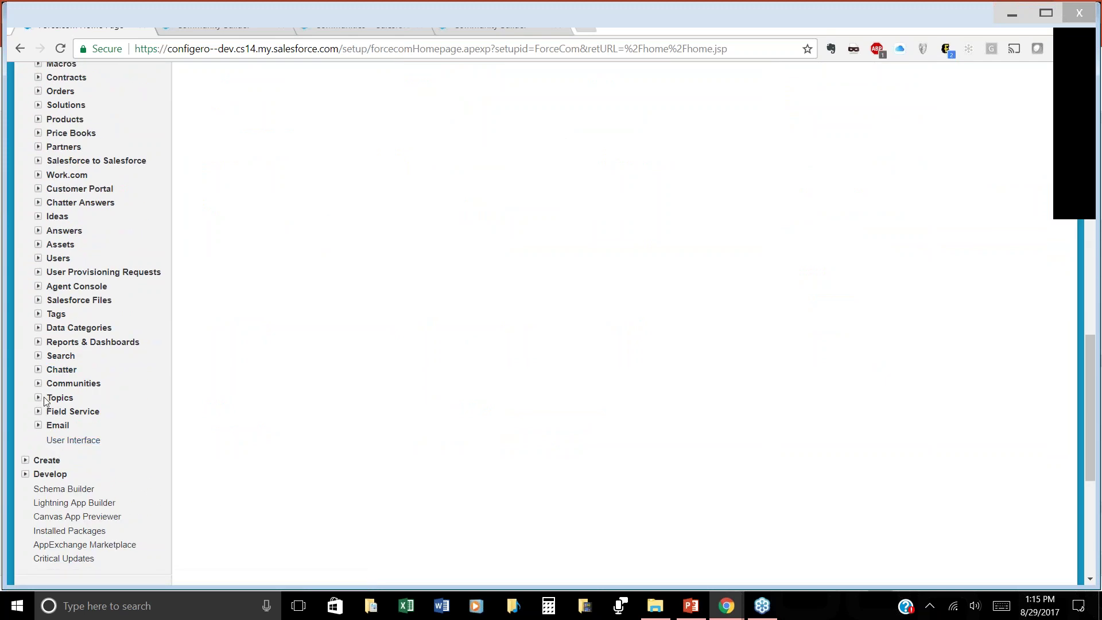
left_click(39, 383)
left_click(105, 404)
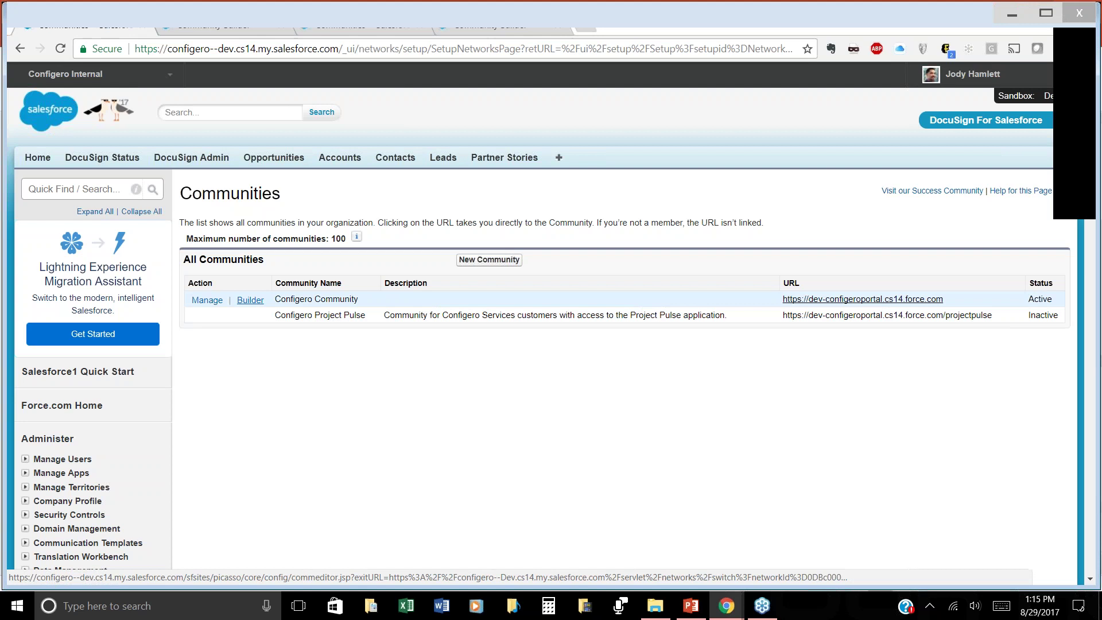
left_click(251, 301)
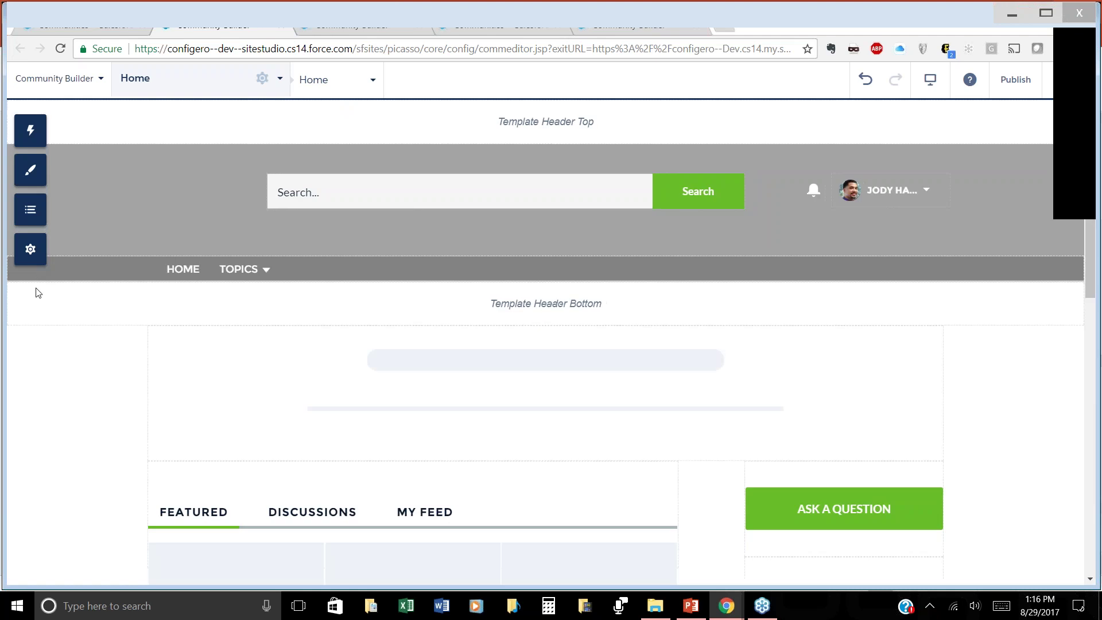
Show the community navigation options and browse the list of page components.
left_click(59, 79)
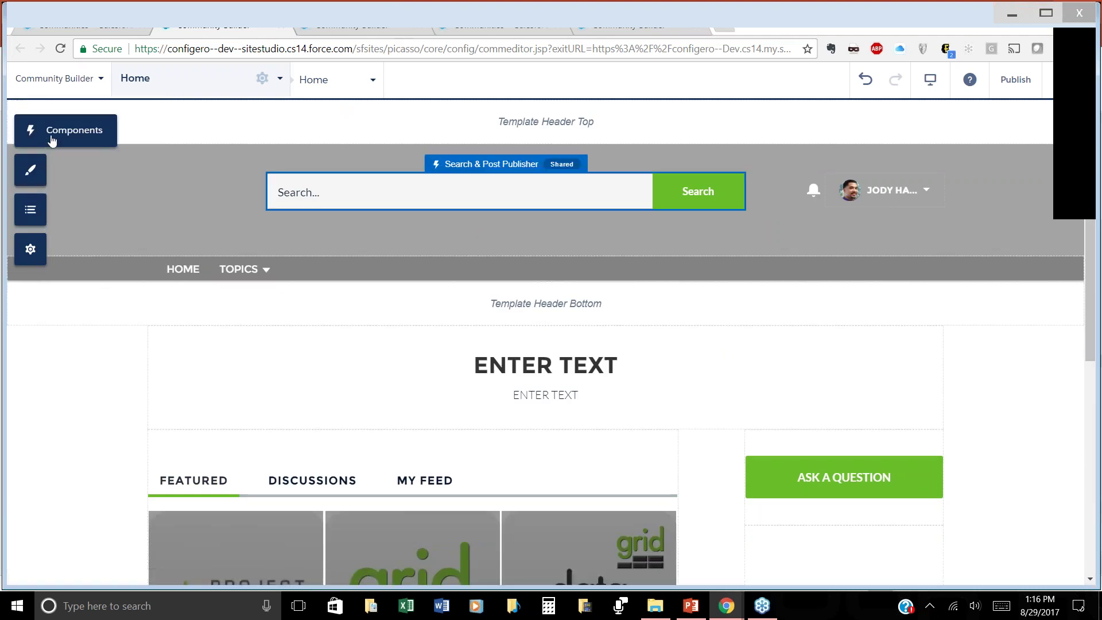
left_click(52, 140)
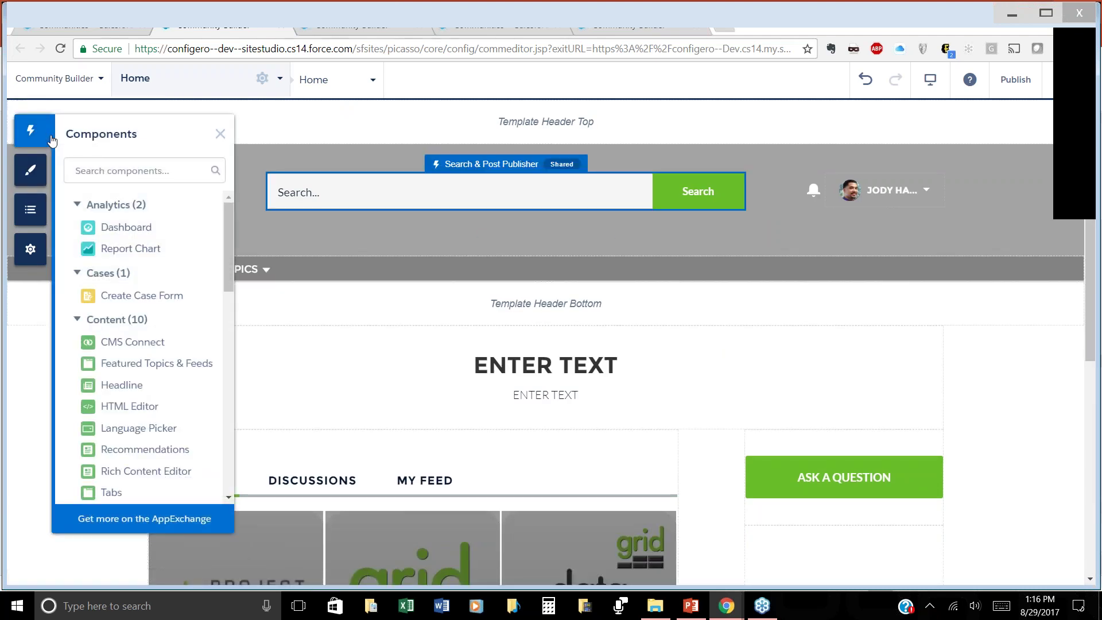
scroll(183, 287, "down", 5)
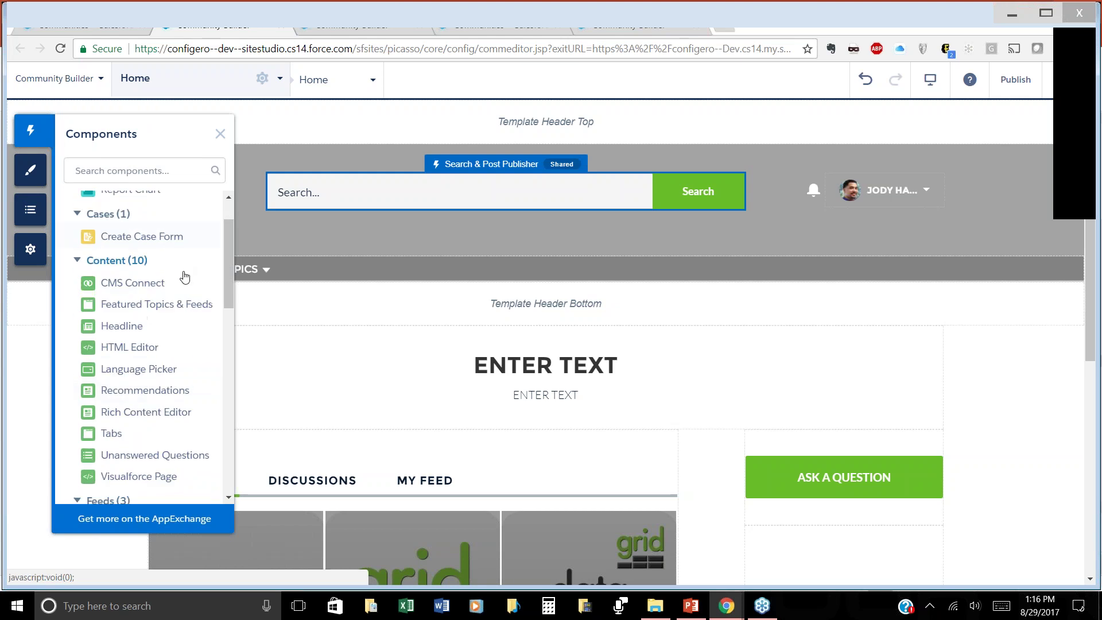
scroll(179, 300, "down", 3)
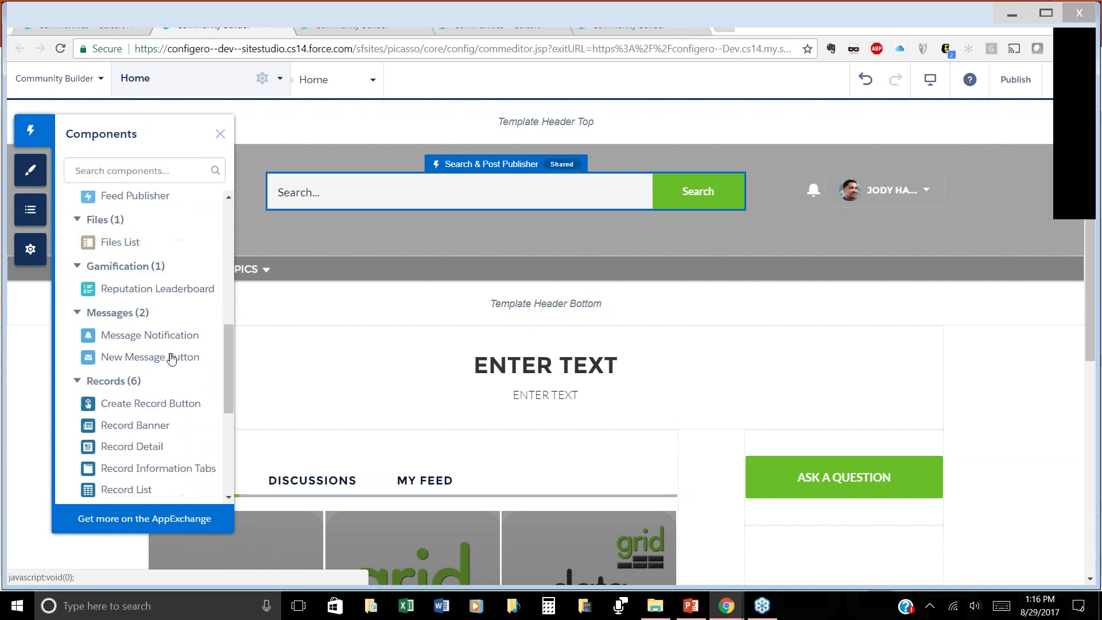
scroll(172, 366, "up", 4)
scroll(172, 366, "up", 3)
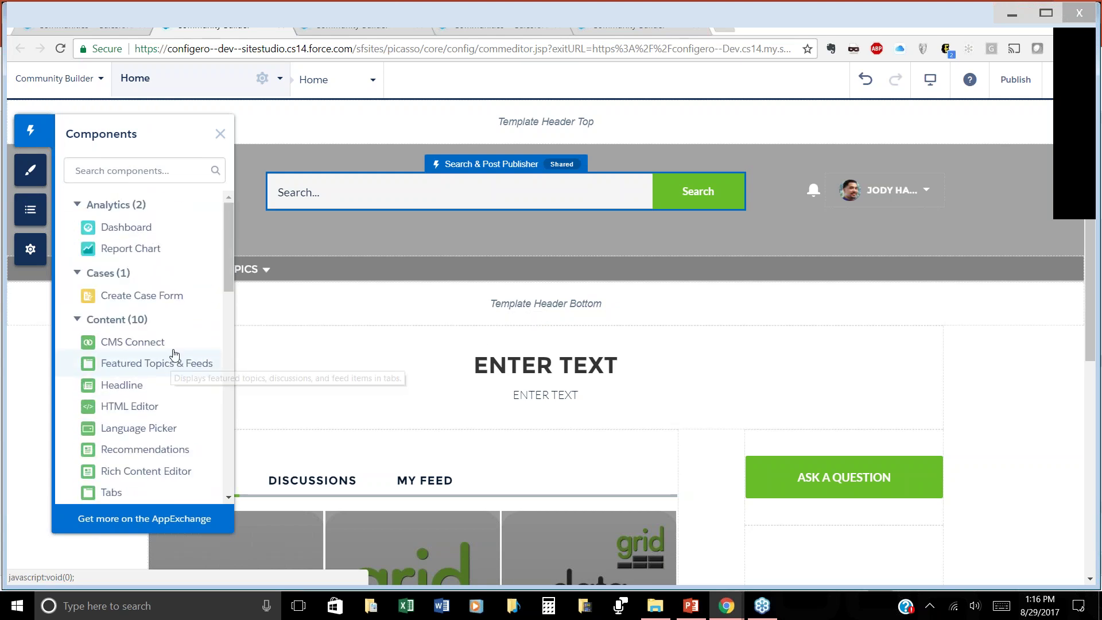
Look through the Branding, Page Structure and Settings panels, then return to the Components list.
left_click(33, 182)
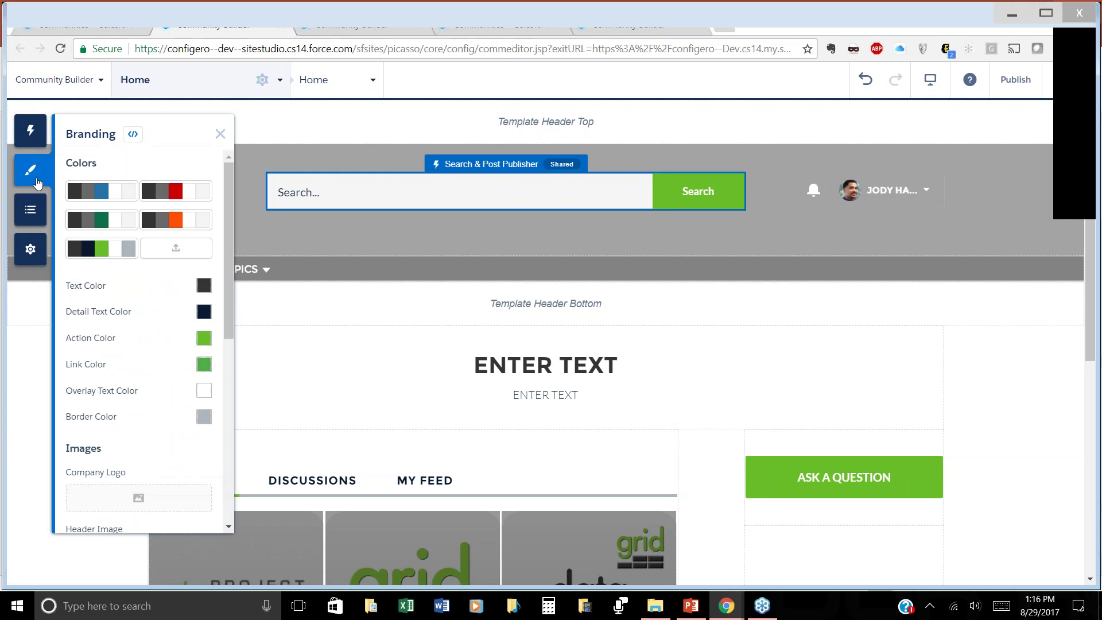
scroll(176, 248, "down", 6)
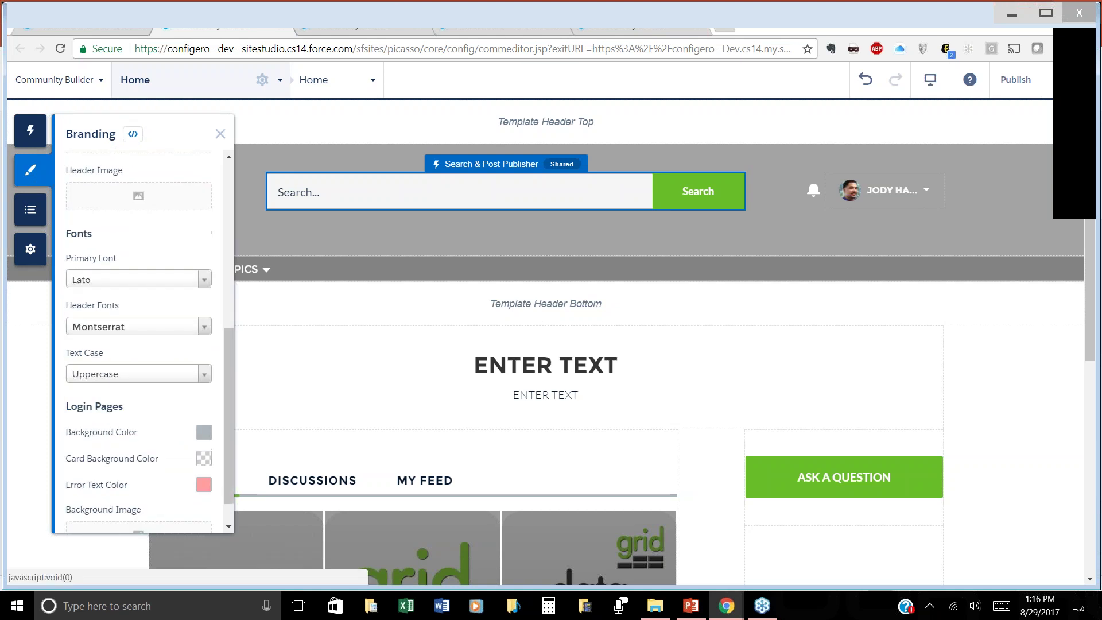
scroll(172, 247, "up", 6)
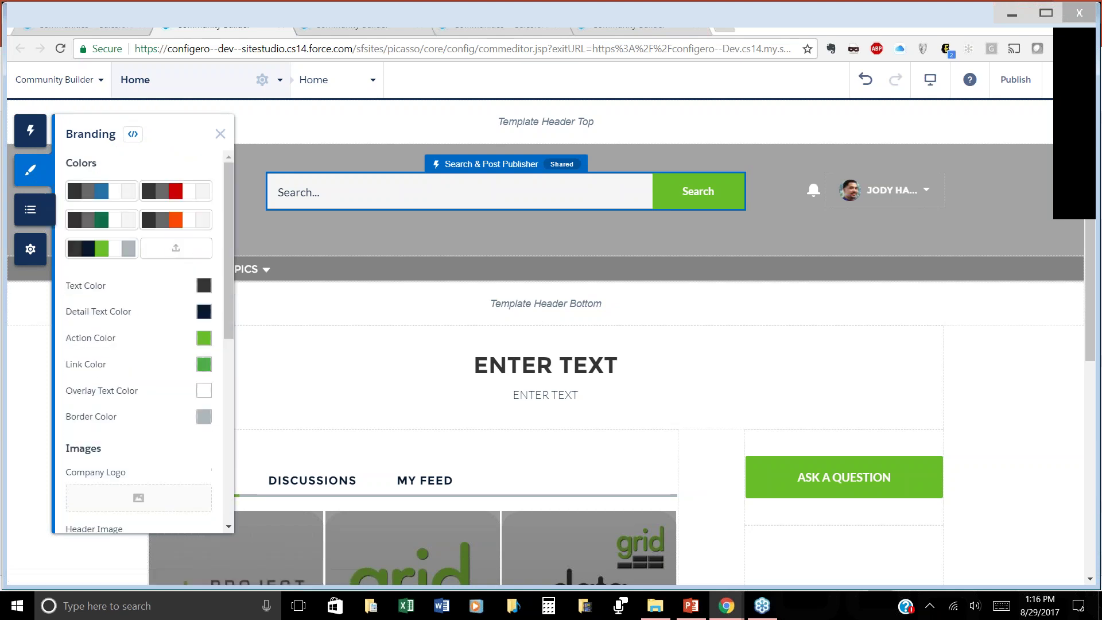
left_click(31, 210)
scroll(190, 212, "down", 3)
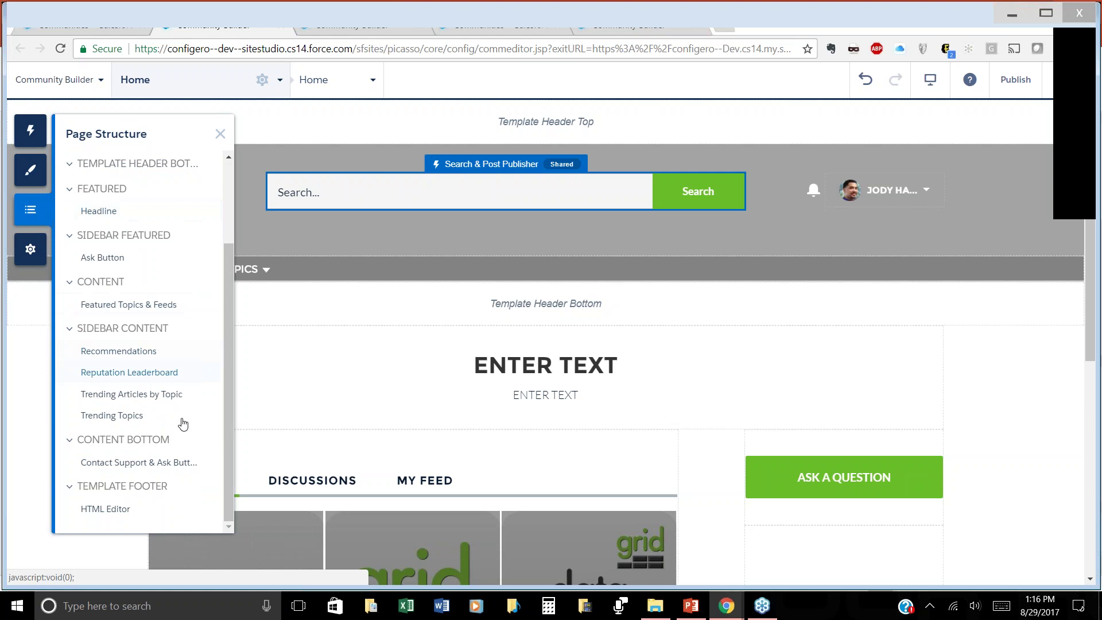
left_click(31, 250)
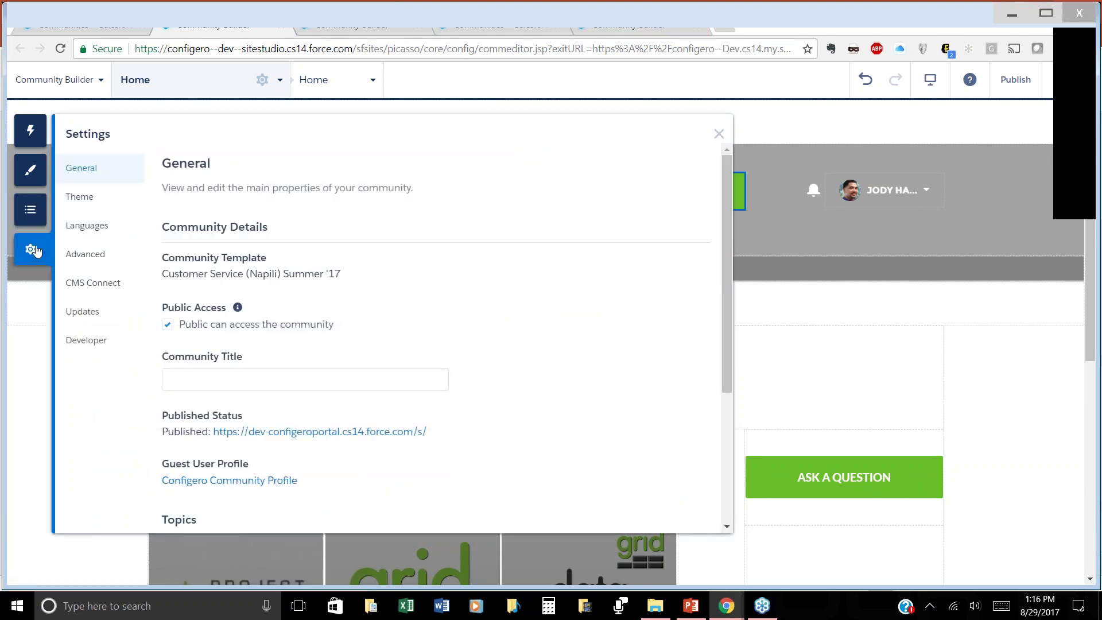
left_click(32, 134)
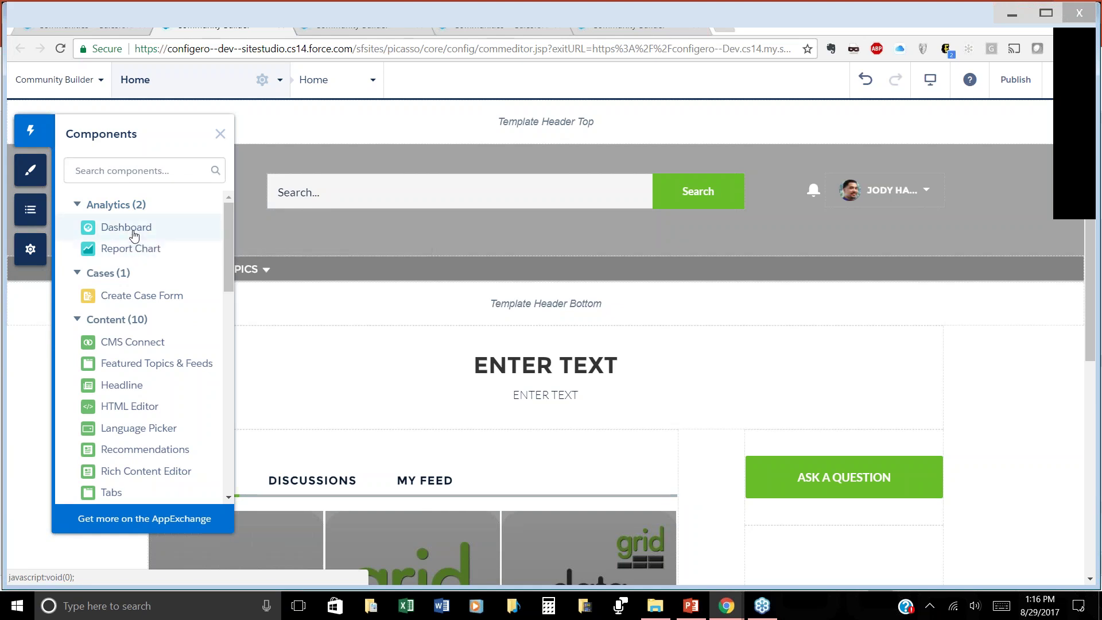
Place a Dashboard component in the Featured area, keeping Company Performance Dashboard as its dashboard.
left_click_drag(134, 235, 613, 323)
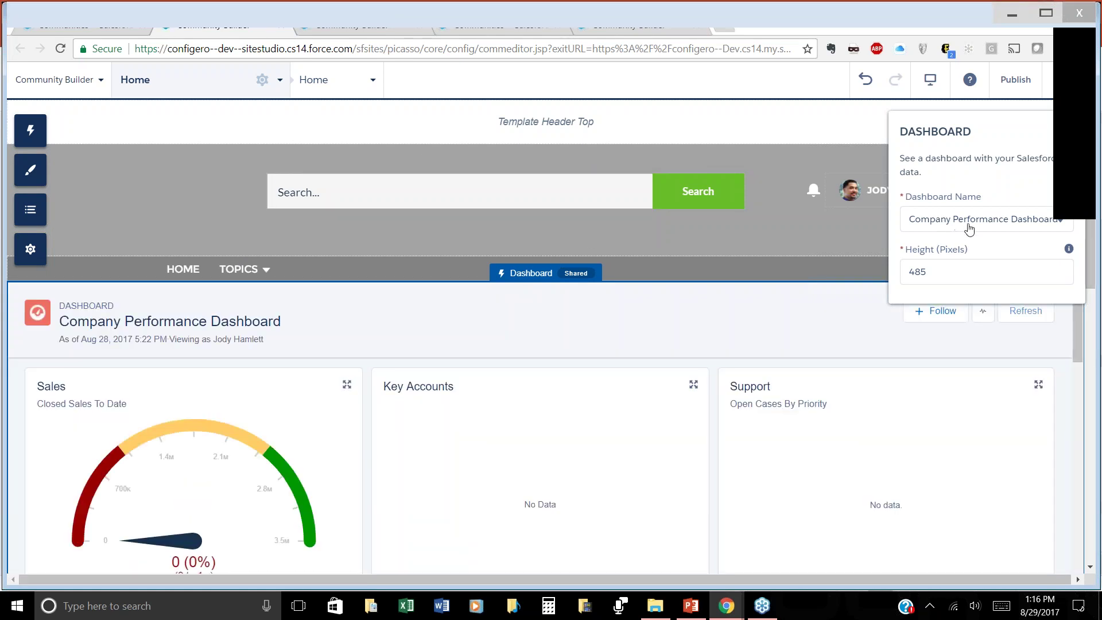
left_click(1039, 227)
left_click_drag(897, 220, 1006, 224)
key("BackSpace")
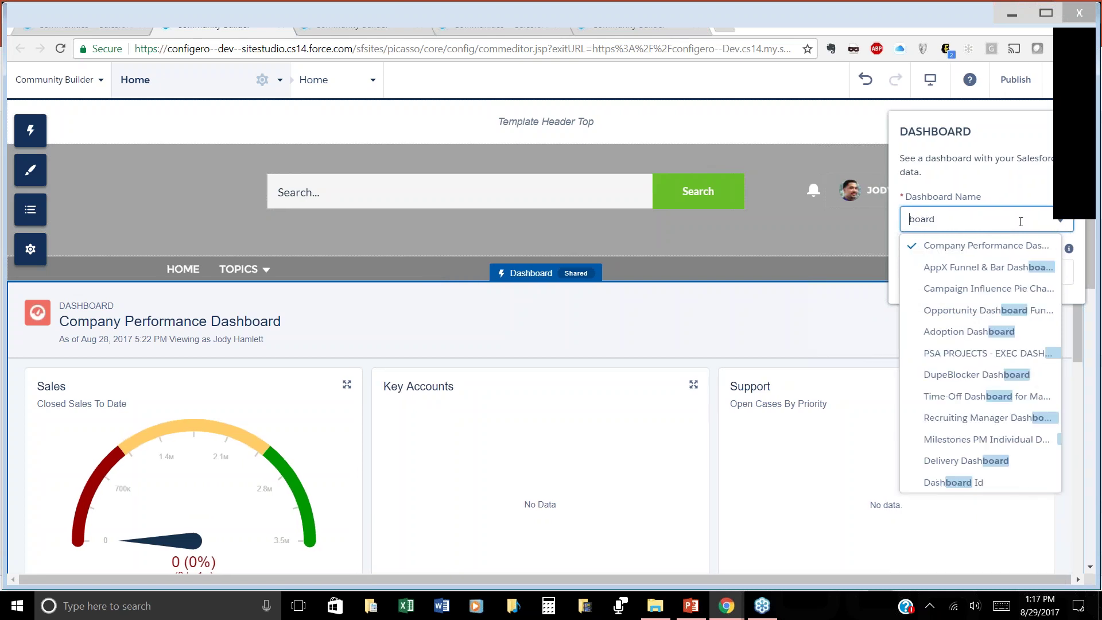
type("Customer Dash")
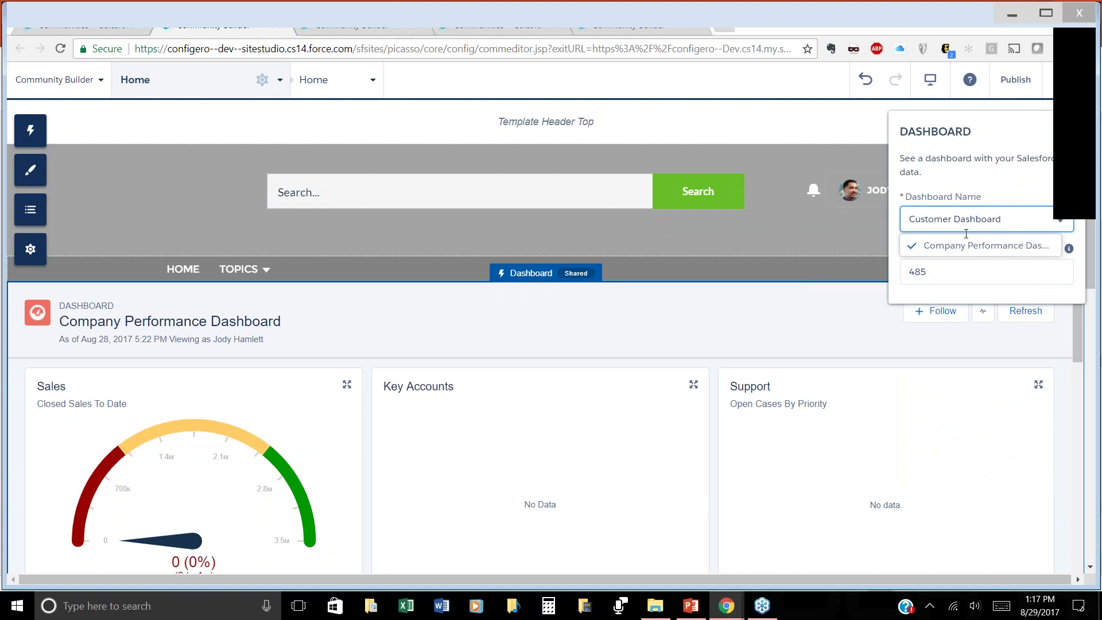
left_click(1071, 138)
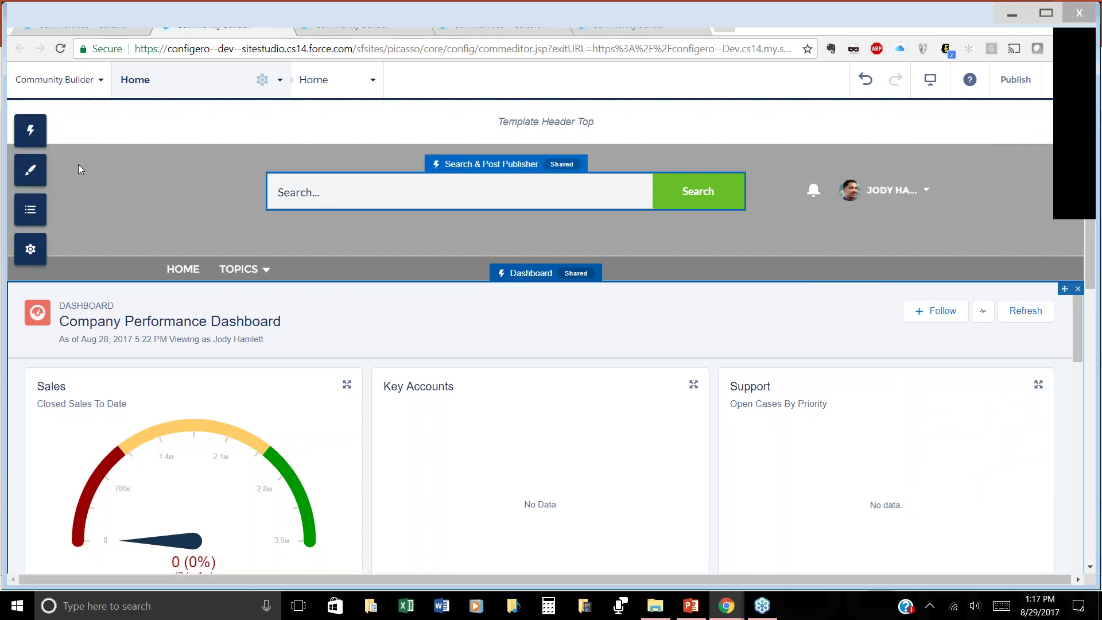
Set the company logo to the Asset Library image configero logo_NEW3 4 Wbnr.
scroll(352, 530, "down", 1)
scroll(352, 531, "down", 4)
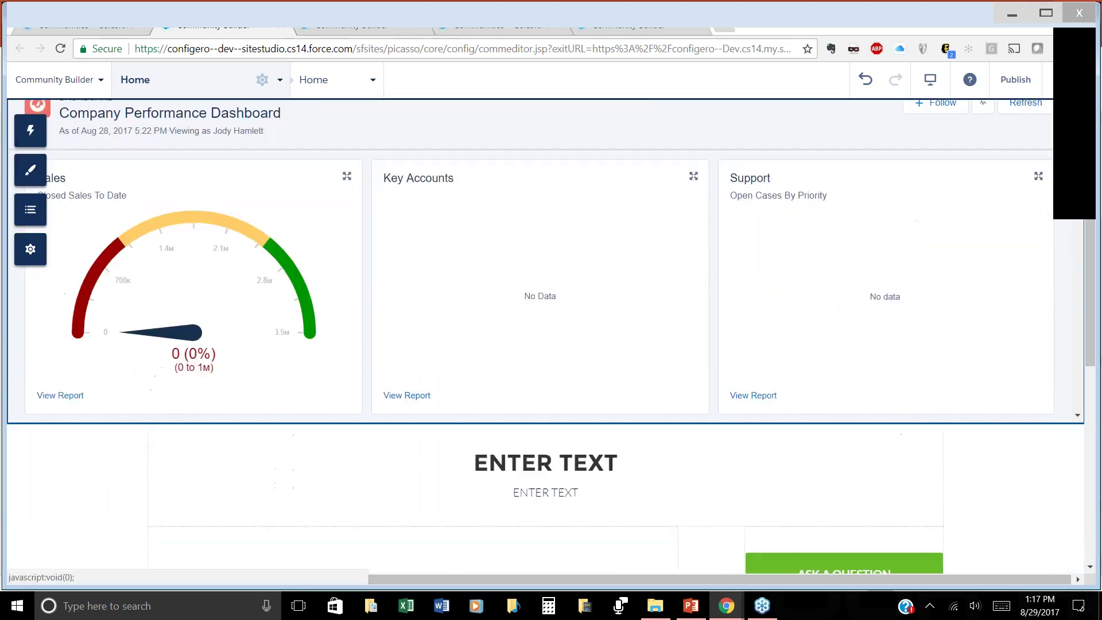
scroll(352, 529, "up", 5)
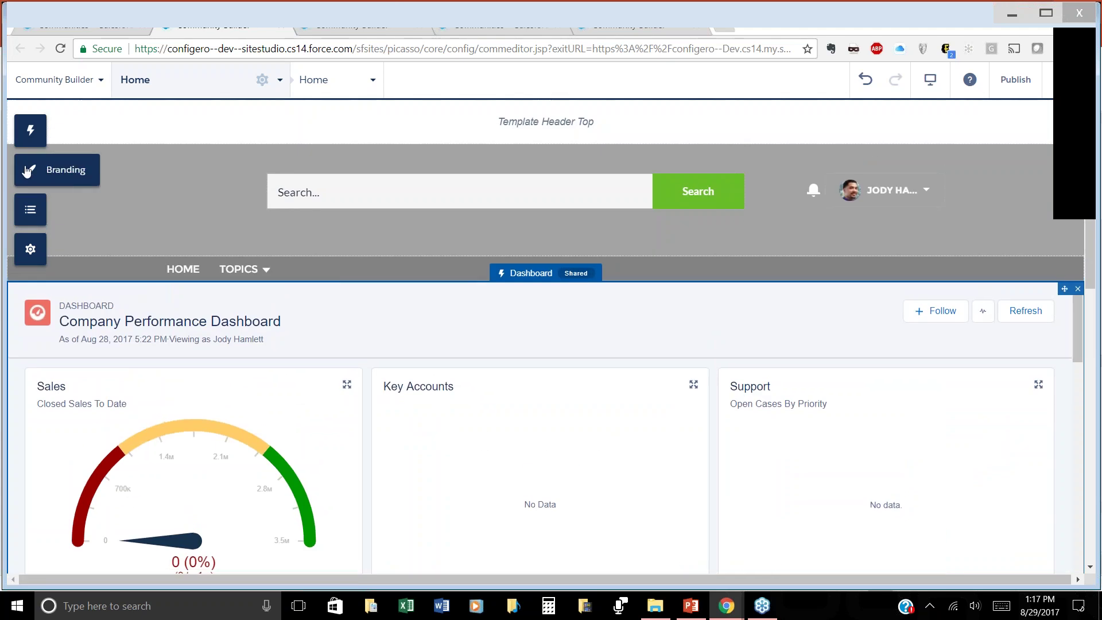
left_click(59, 179)
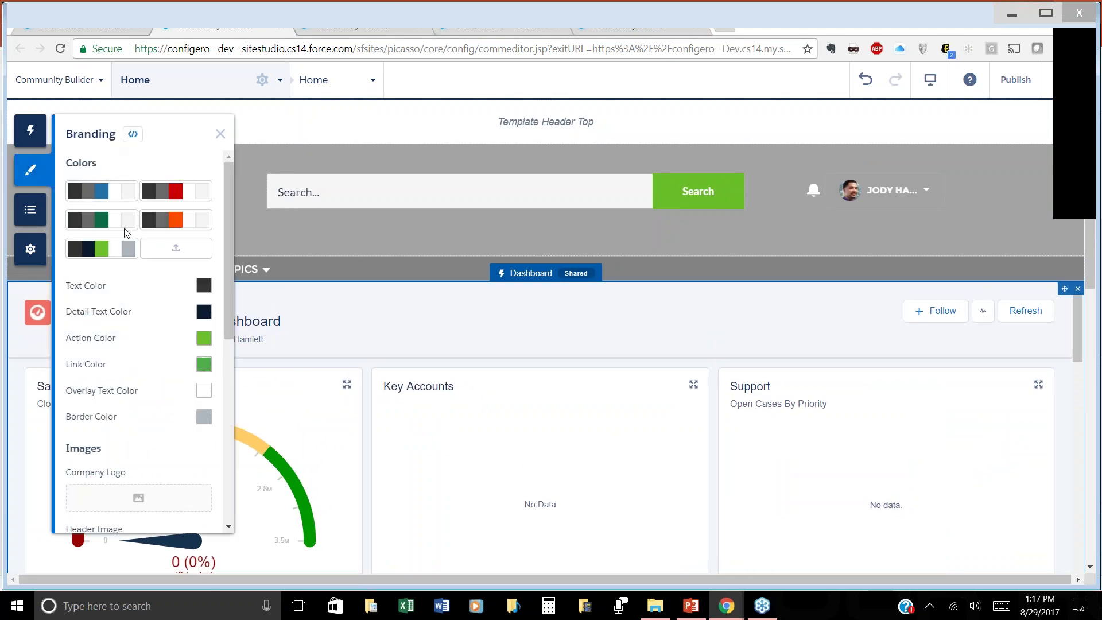
scroll(143, 288, "down", 3)
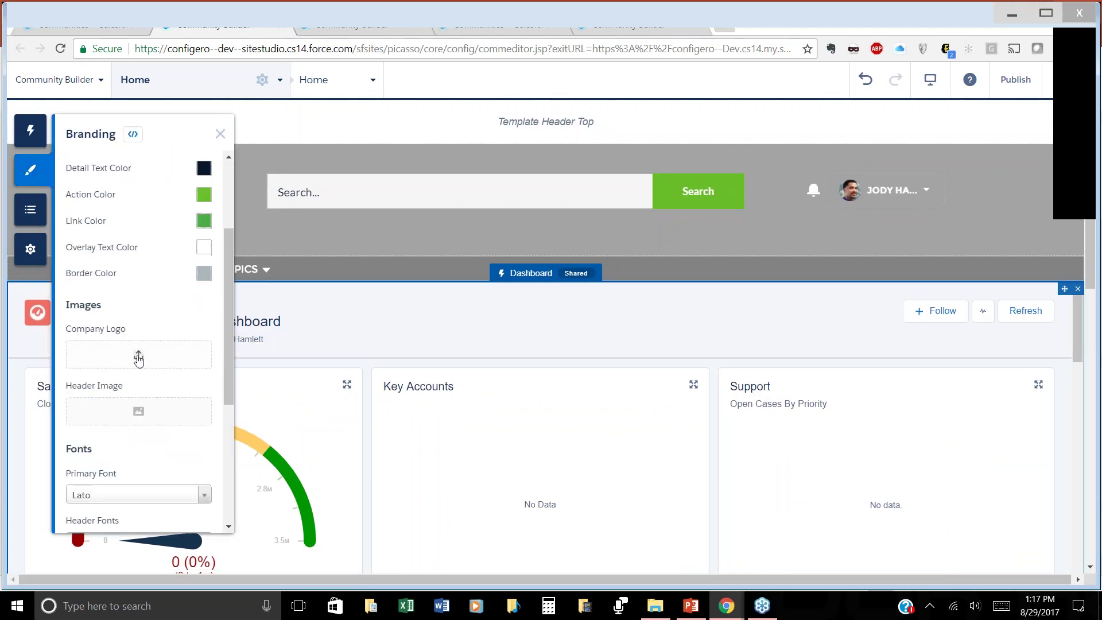
left_click(138, 358)
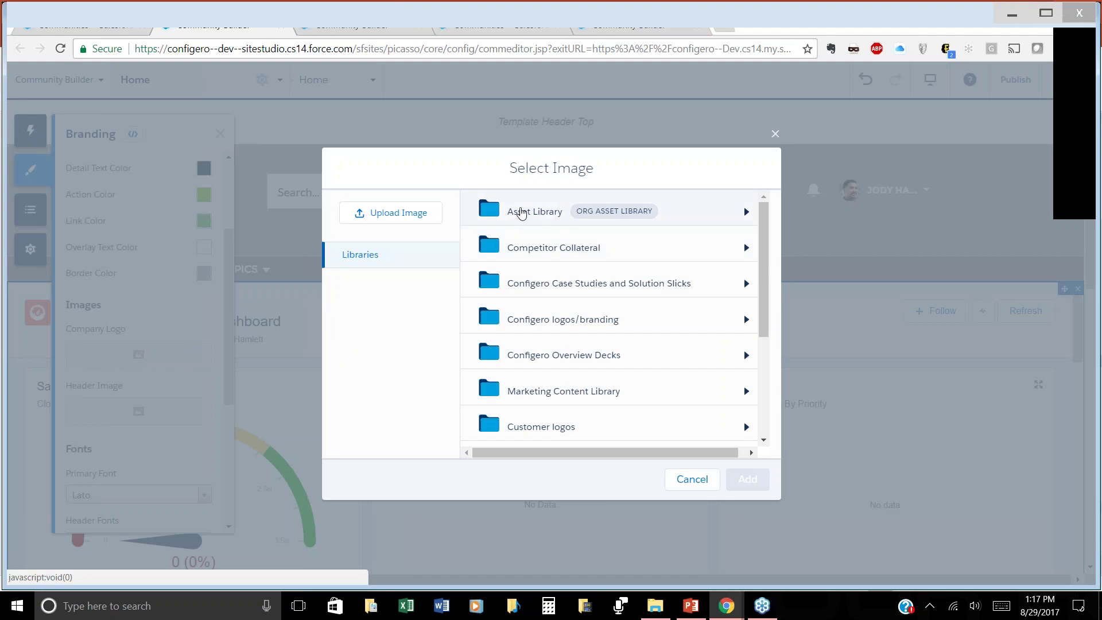
left_click(527, 213)
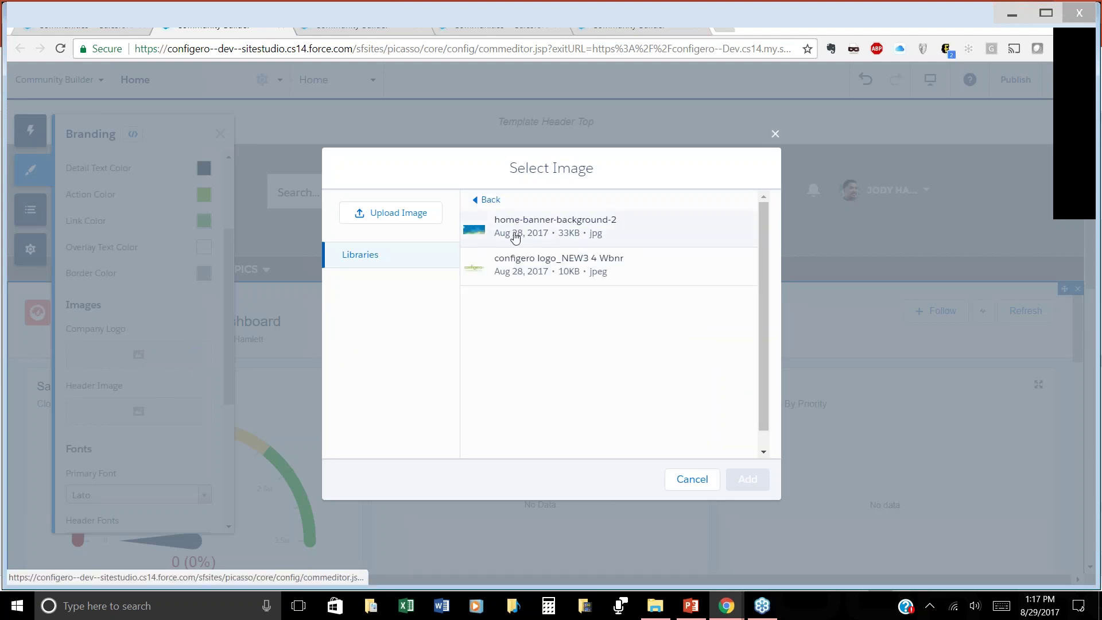
left_click(508, 274)
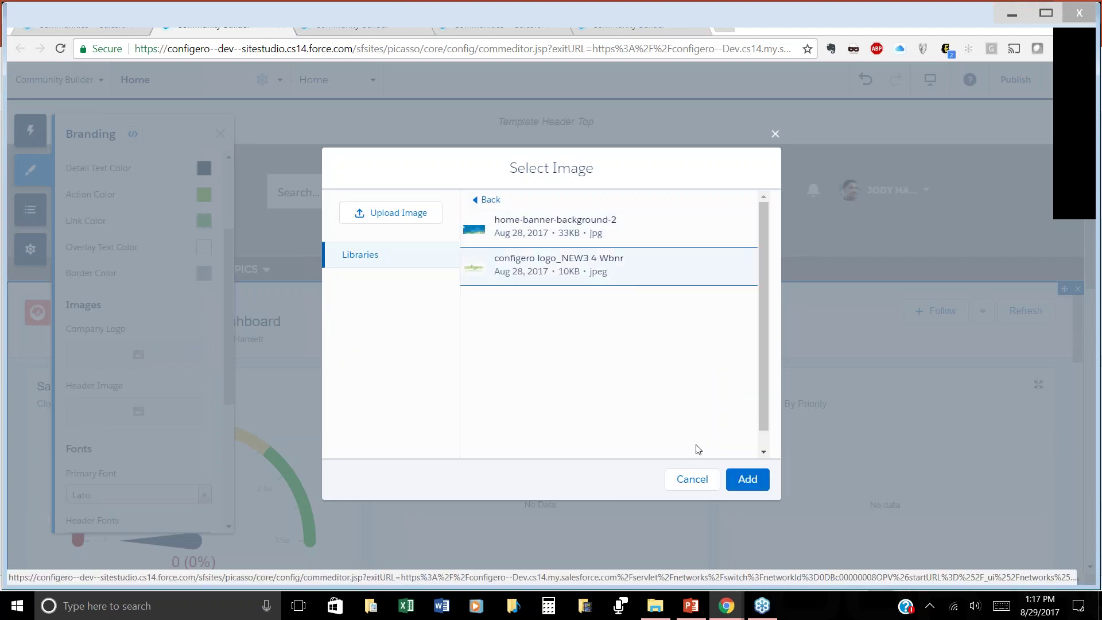
left_click(748, 479)
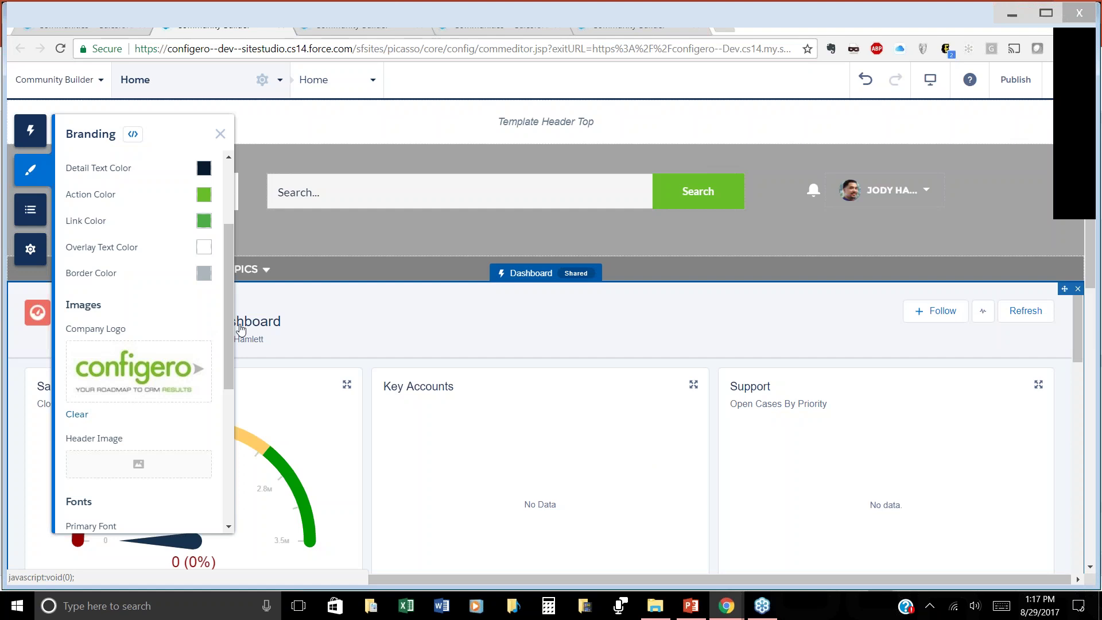
Set the header image to home-banner-background-2 from the Asset Library.
left_click_drag(230, 325, 240, 432)
scroll(154, 295, "up", 1)
left_click(136, 278)
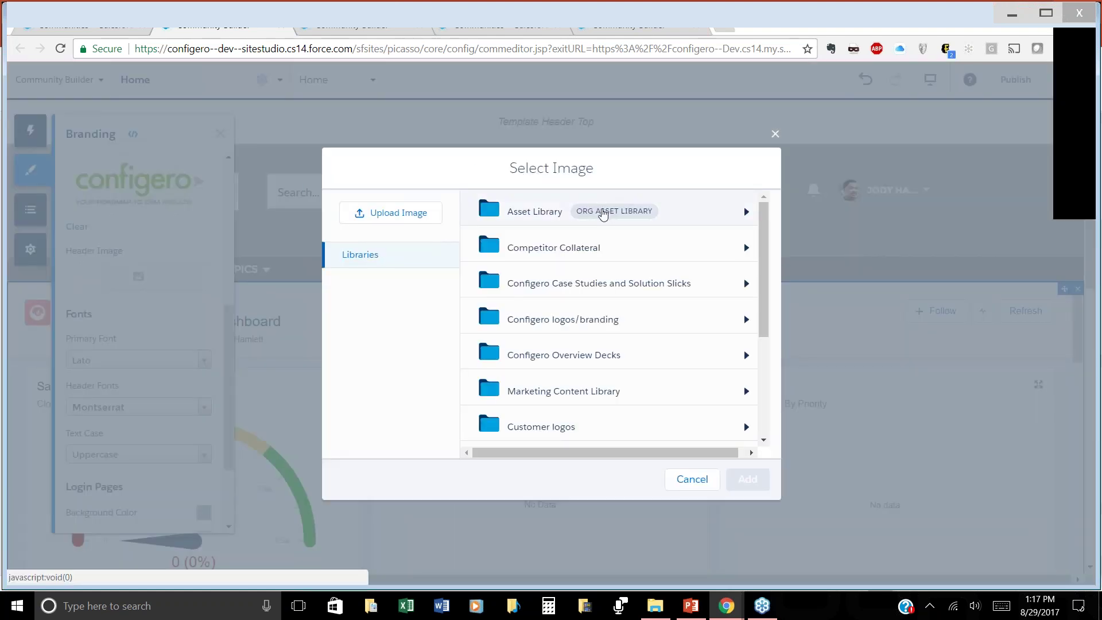
left_click(601, 214)
left_click(518, 248)
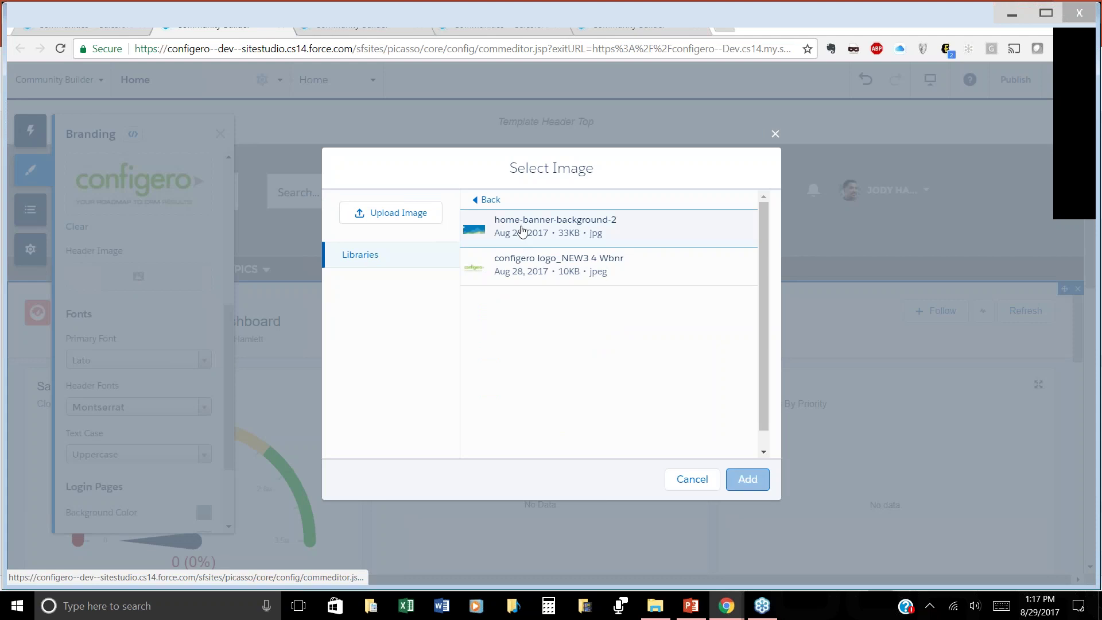
left_click(747, 480)
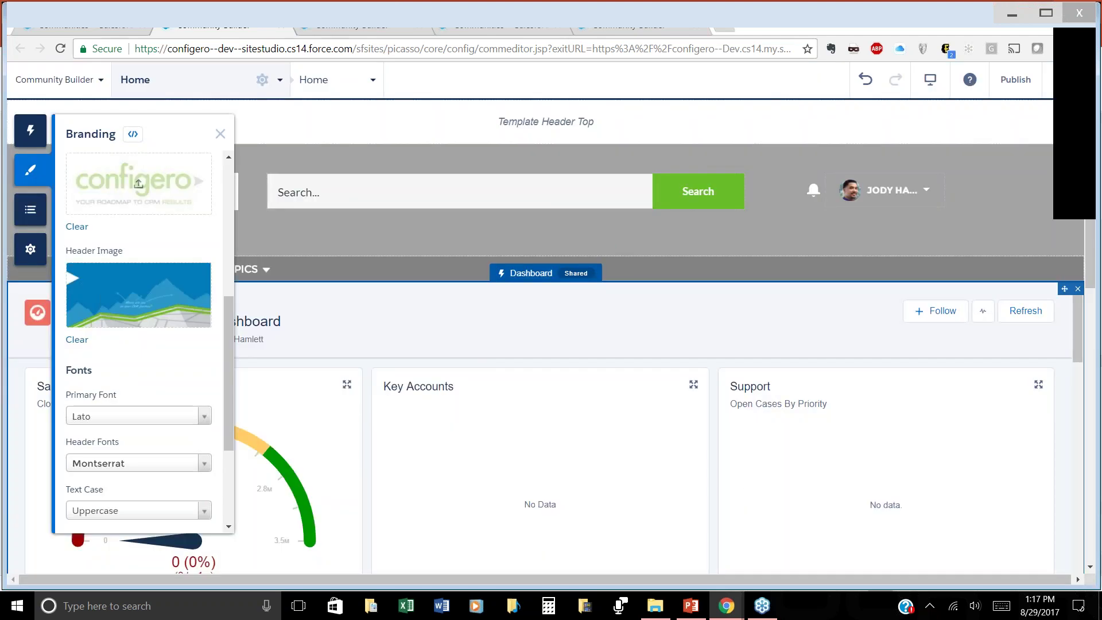
Use home-banner-background-2 as the login page background, leaving Primary and Header fonts unchanged.
scroll(229, 356, "down", 3)
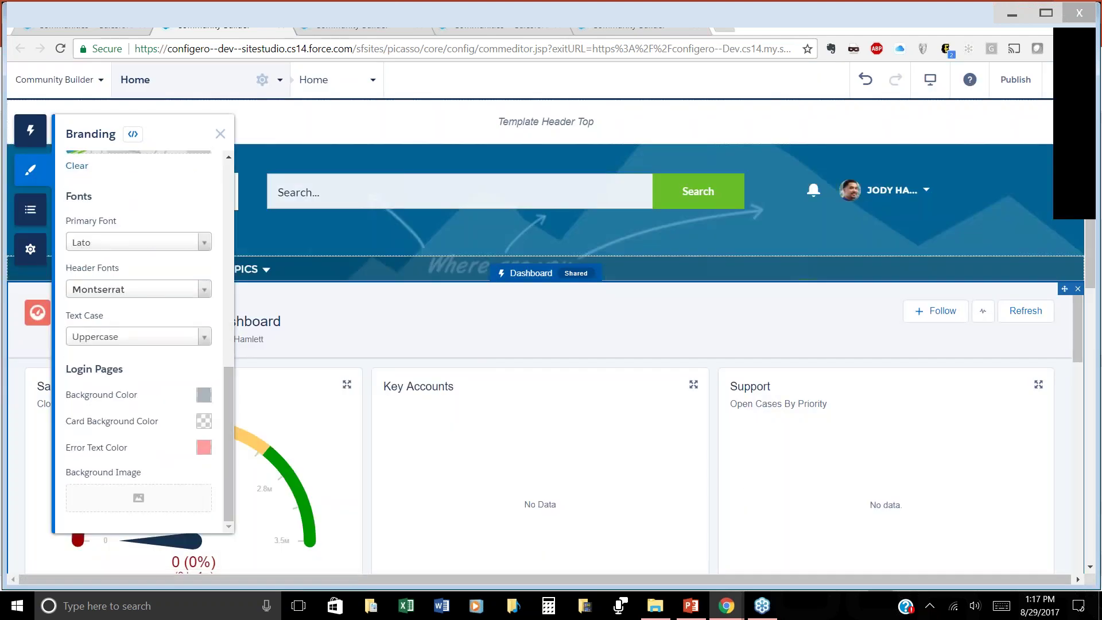
left_click(181, 251)
left_click(195, 196)
left_click(198, 289)
left_click(180, 228)
left_click(137, 503)
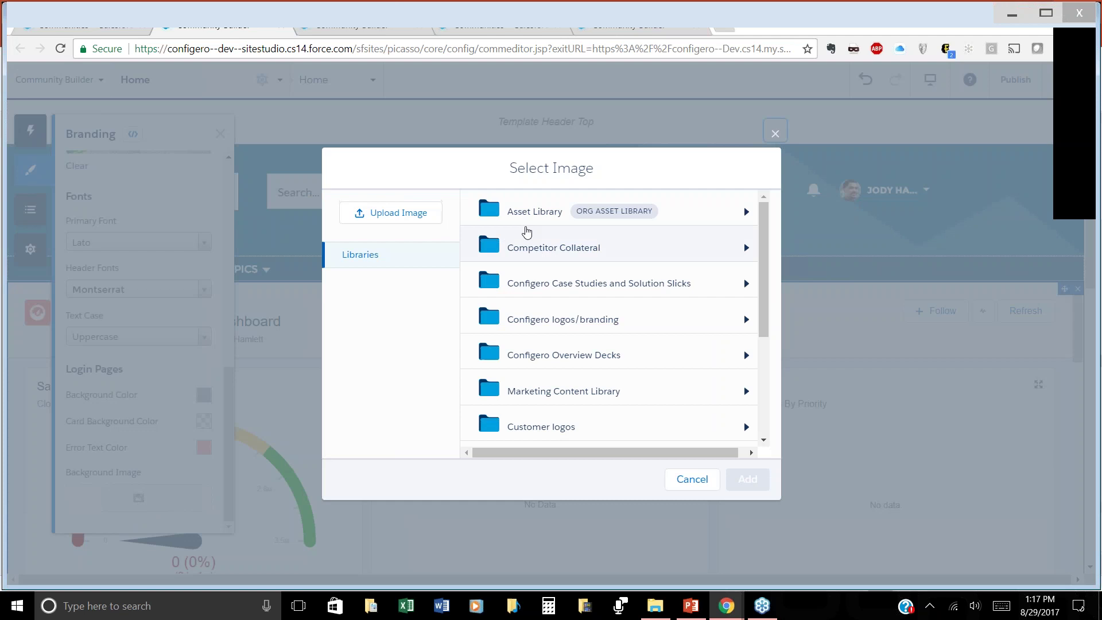
left_click(571, 221)
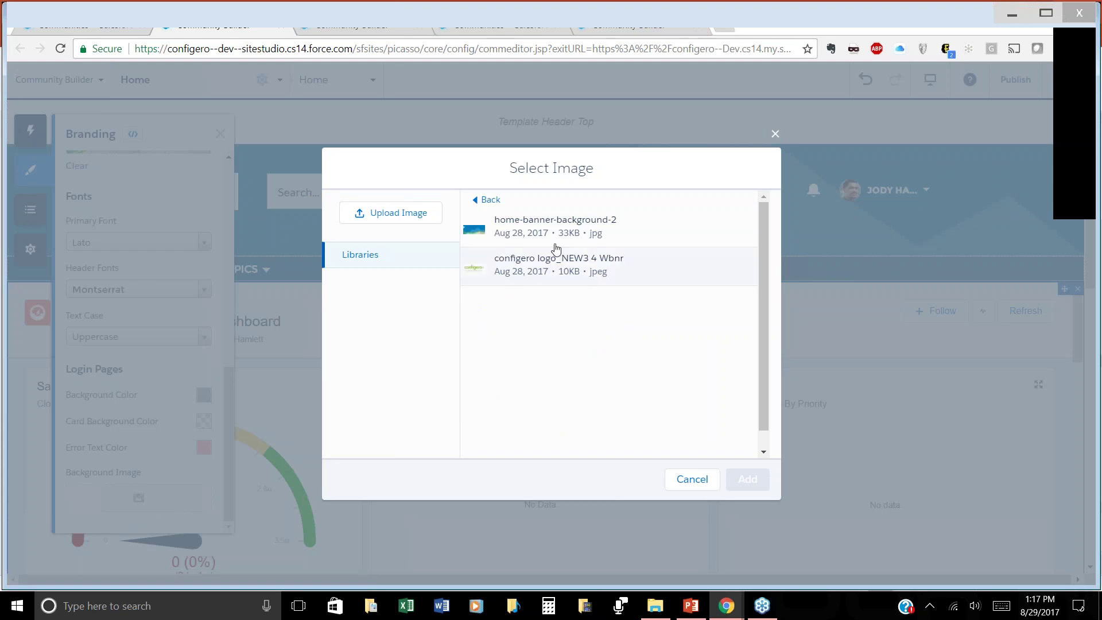
left_click(540, 231)
left_click(752, 483)
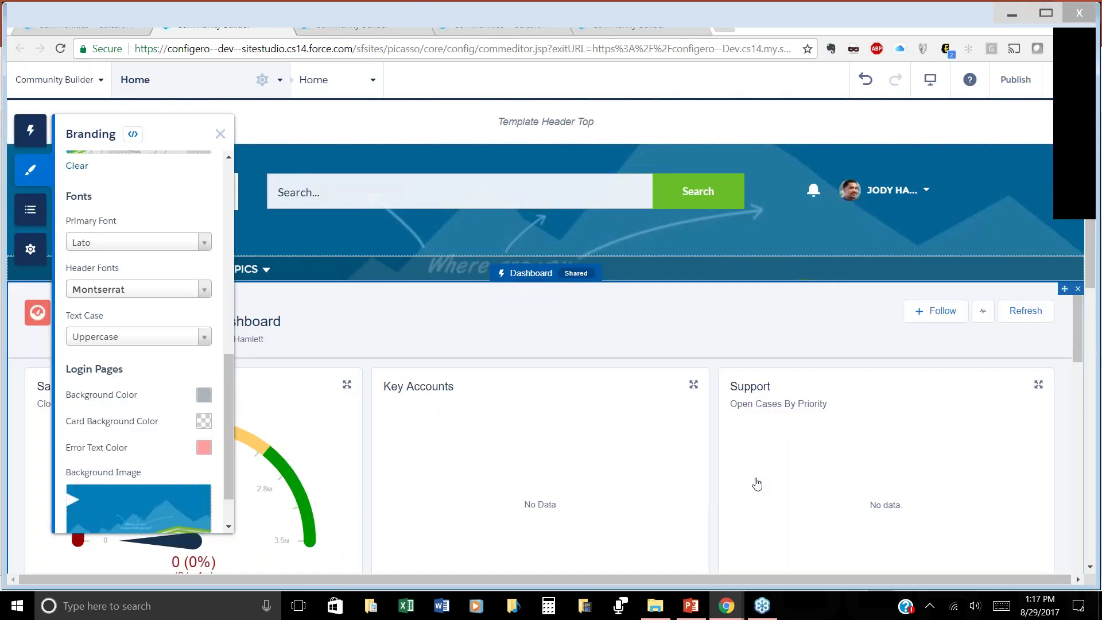
Close Branding, select the Headline component and delete its ENTER TEXT title.
left_click(220, 136)
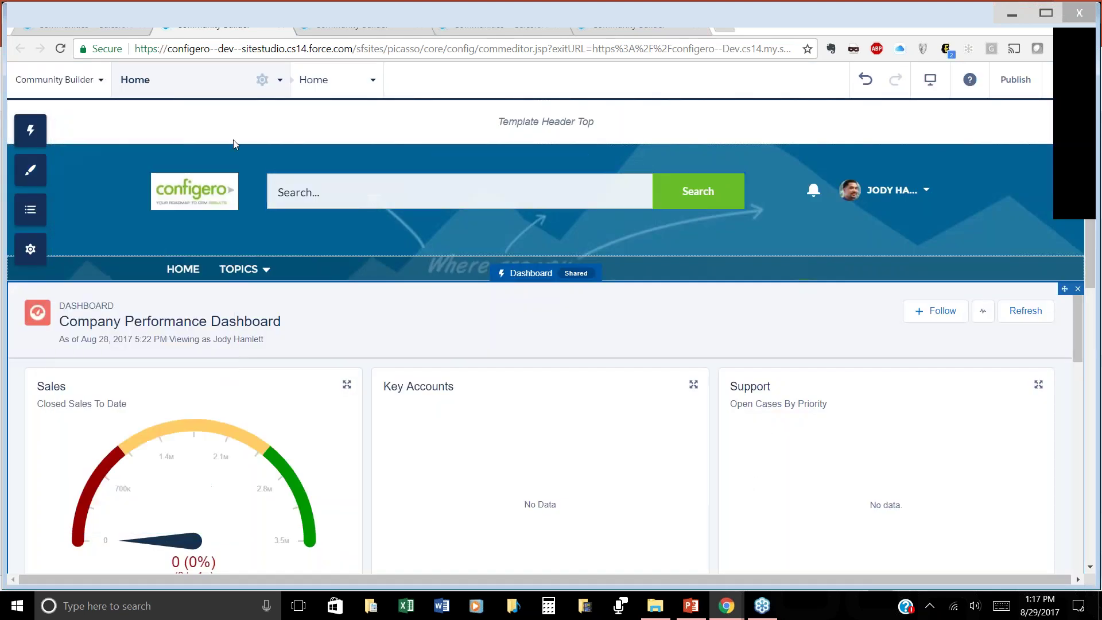
scroll(153, 279, "down", 5)
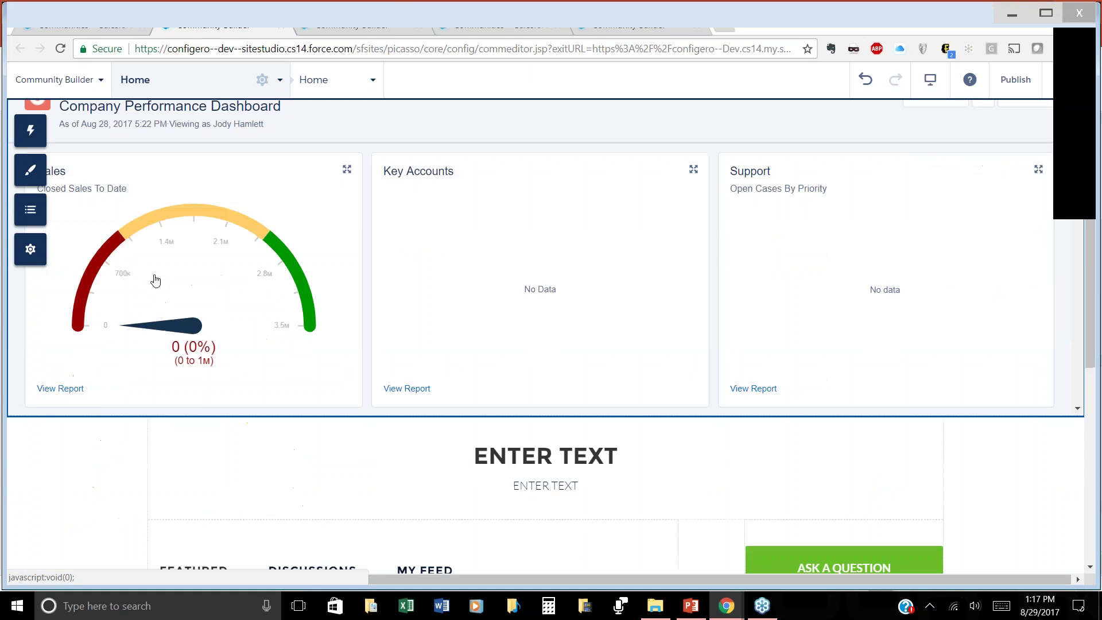
scroll(152, 307, "down", 3)
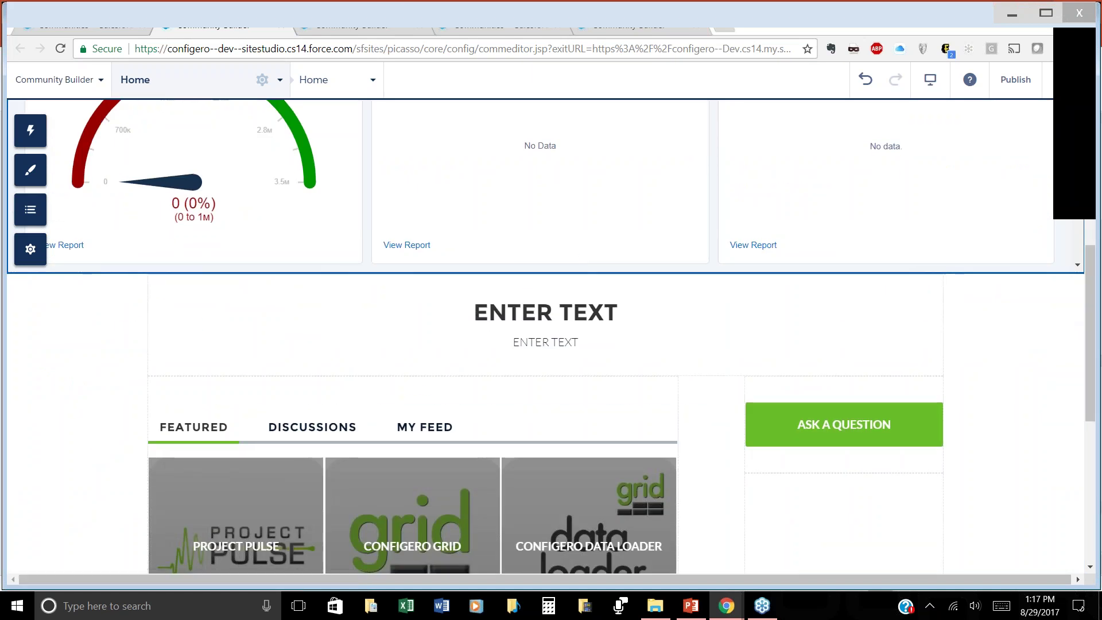
left_click(660, 307)
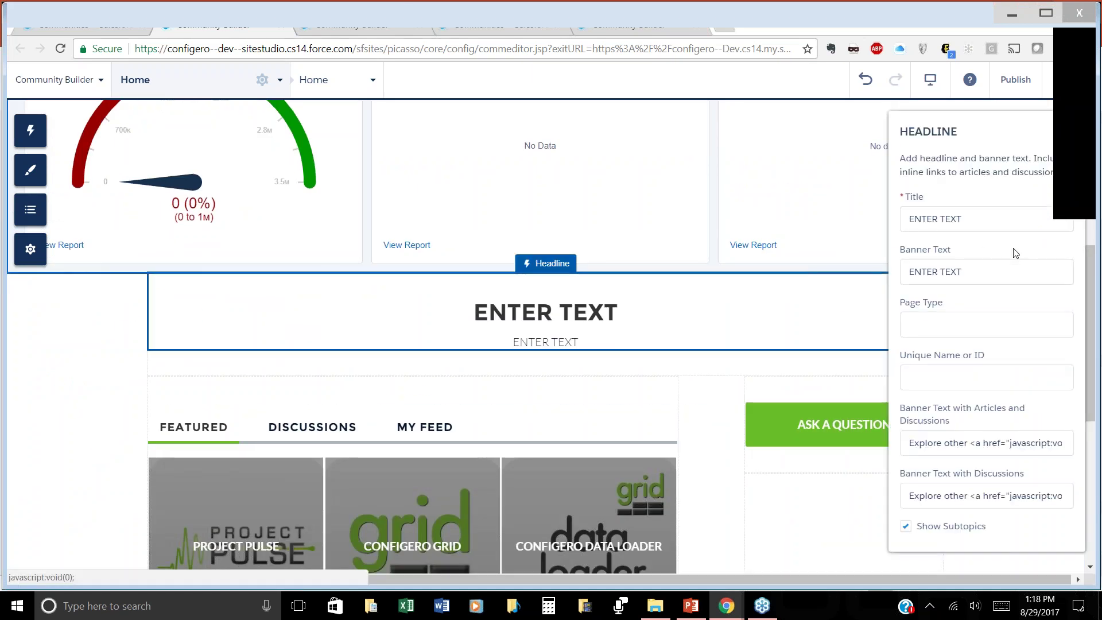
left_click_drag(1012, 225, 864, 213)
key("BackSpace")
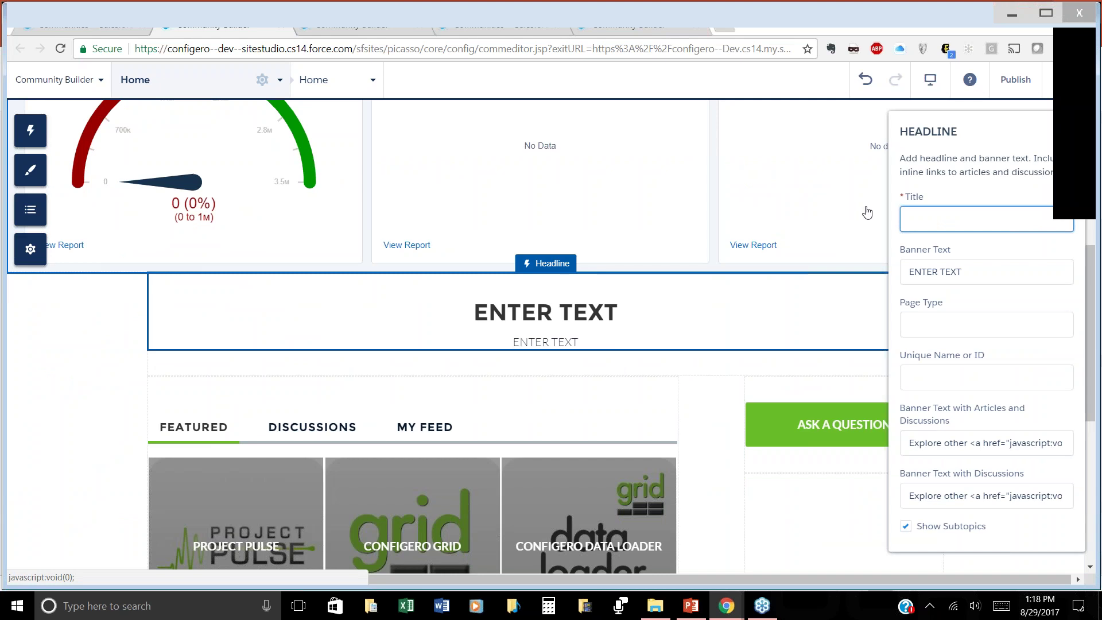